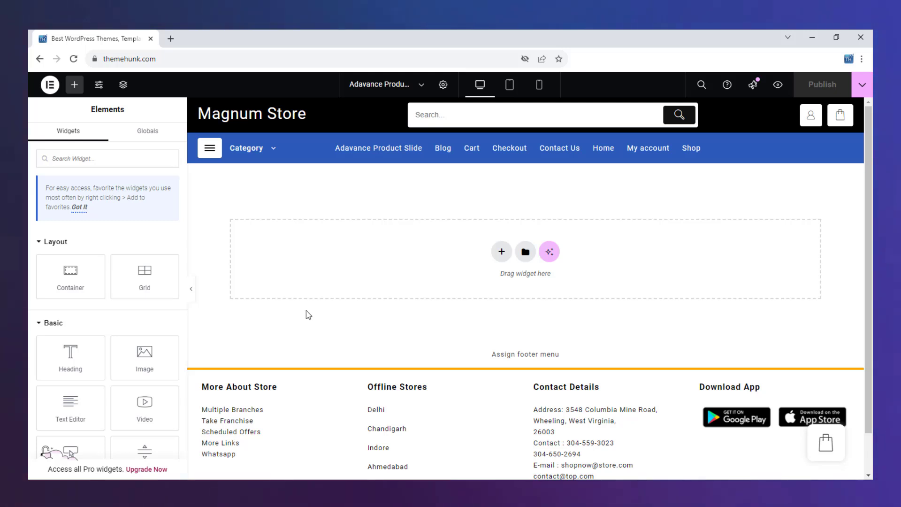
Step: Add the Advance Product Slide widget from Elemento Addons to the empty area of the page
scroll(175, 195, "down", 15)
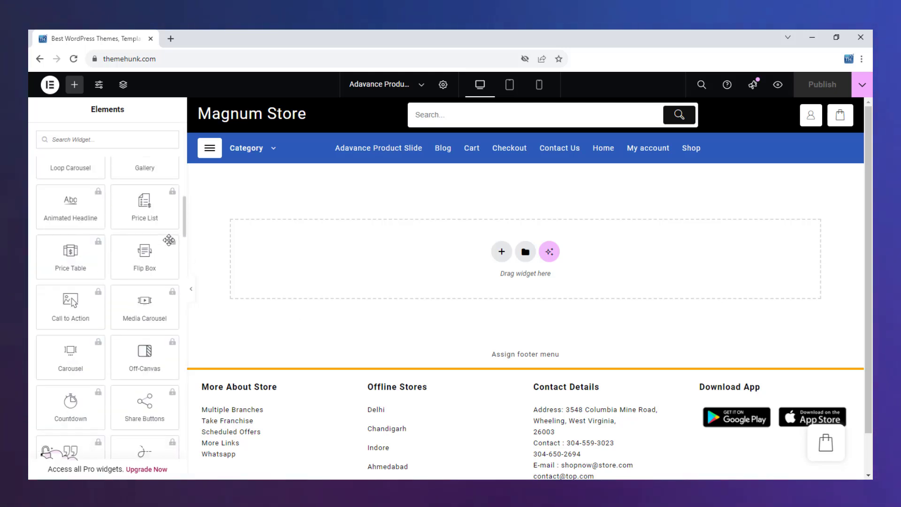
scroll(169, 259, "down", 5)
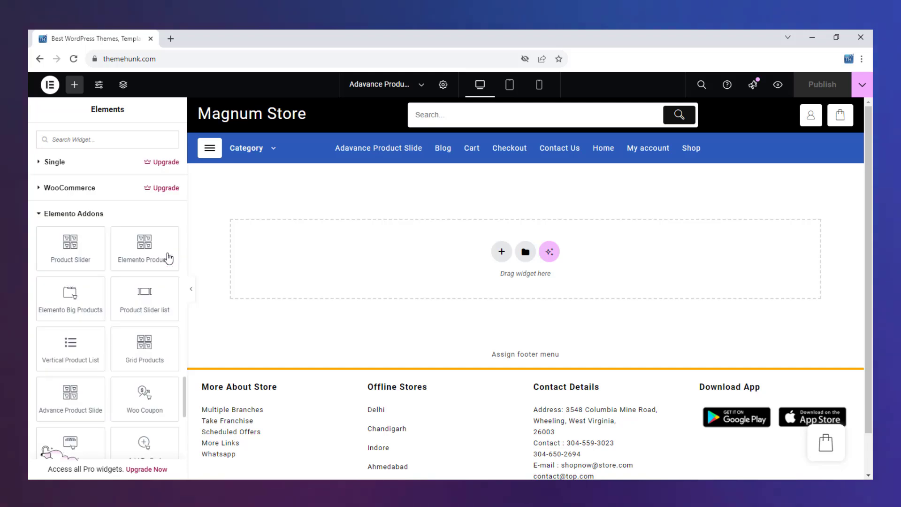
scroll(169, 258, "down", 2)
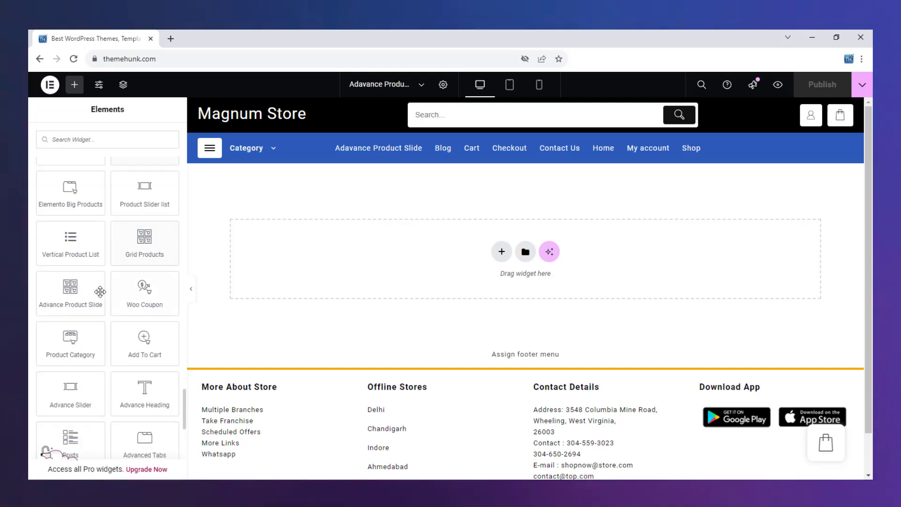
left_click_drag(74, 304, 357, 264)
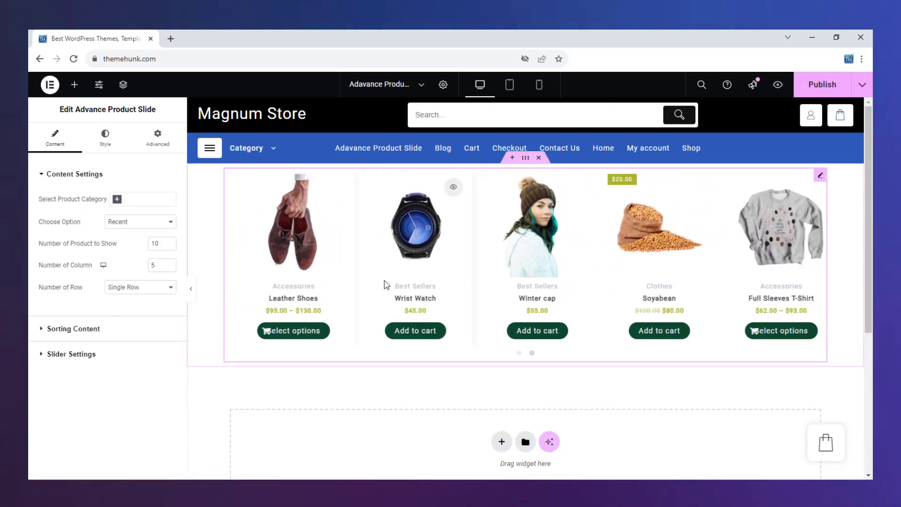
Step: Reopen the product slider's settings and look through the product categories it can be filtered by
left_click(74, 84)
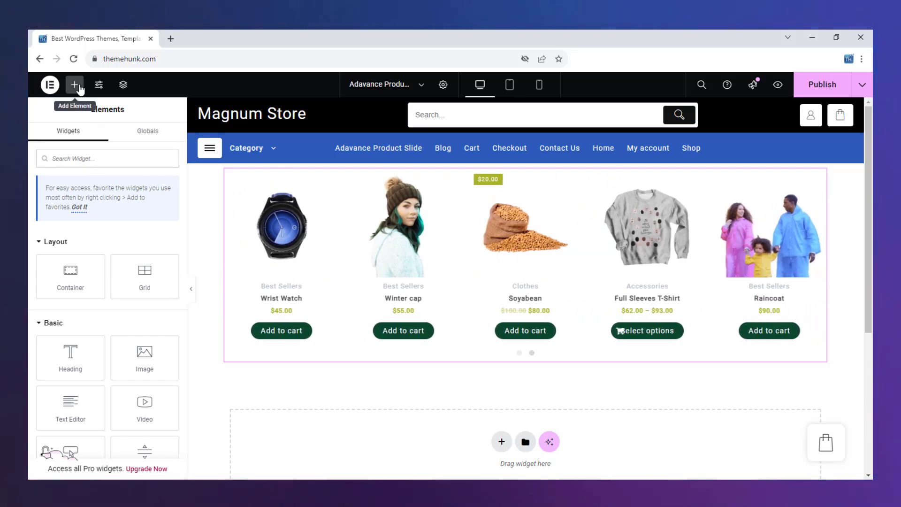
left_click(306, 267)
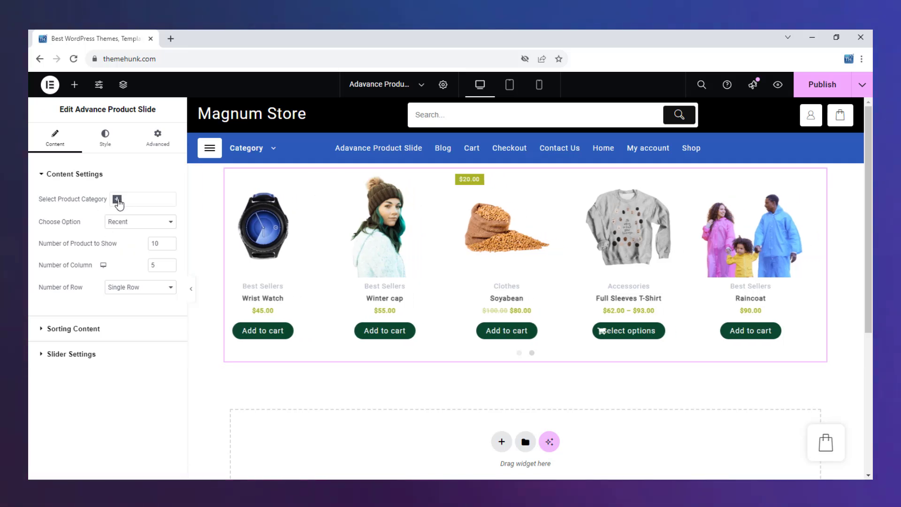
left_click(125, 199)
scroll(143, 271, "down", 1)
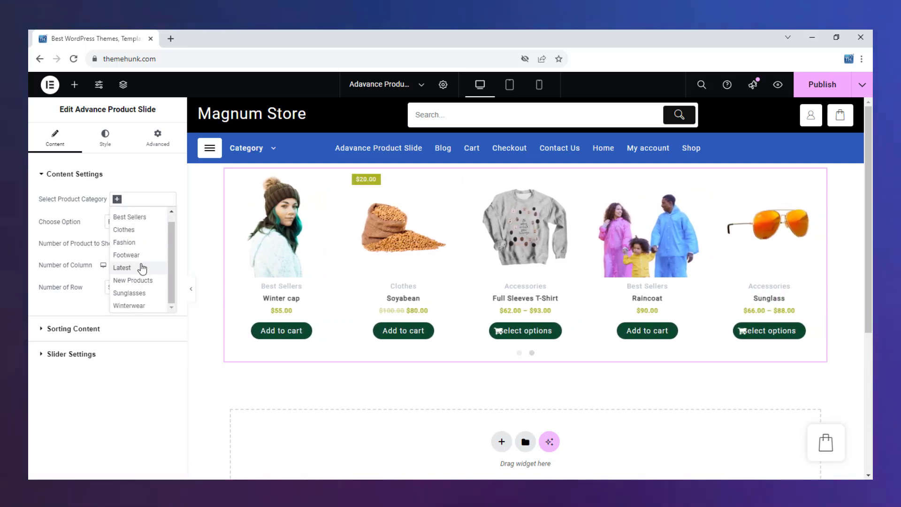
scroll(142, 260, "up", 1)
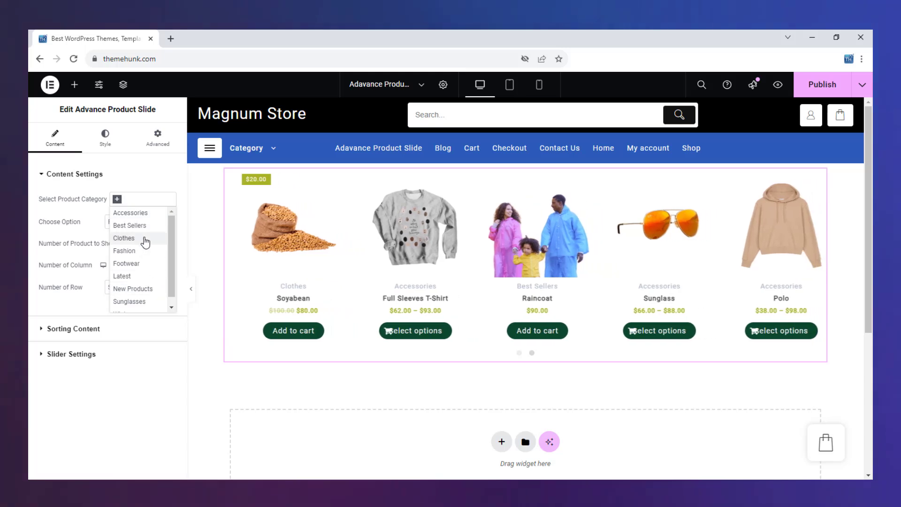
left_click(144, 174)
left_click(141, 176)
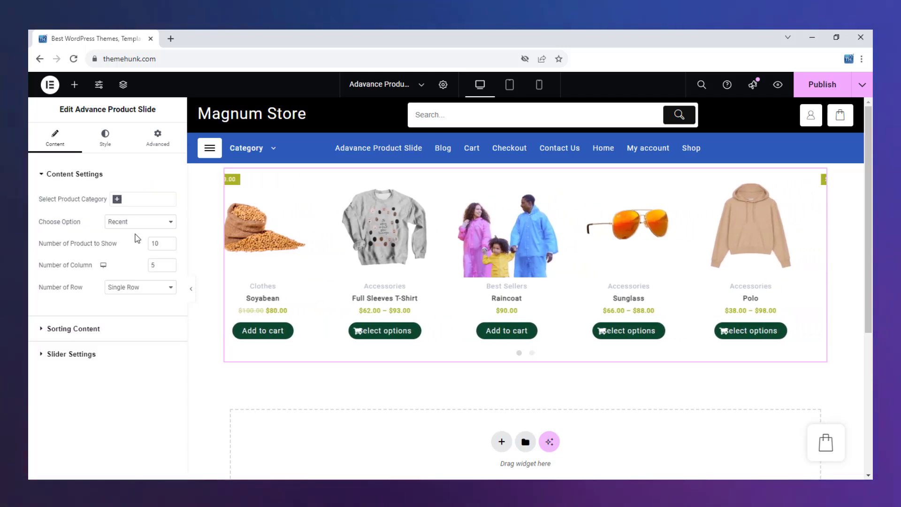
Step: Set the product slider's number of columns to 4
left_click(127, 223)
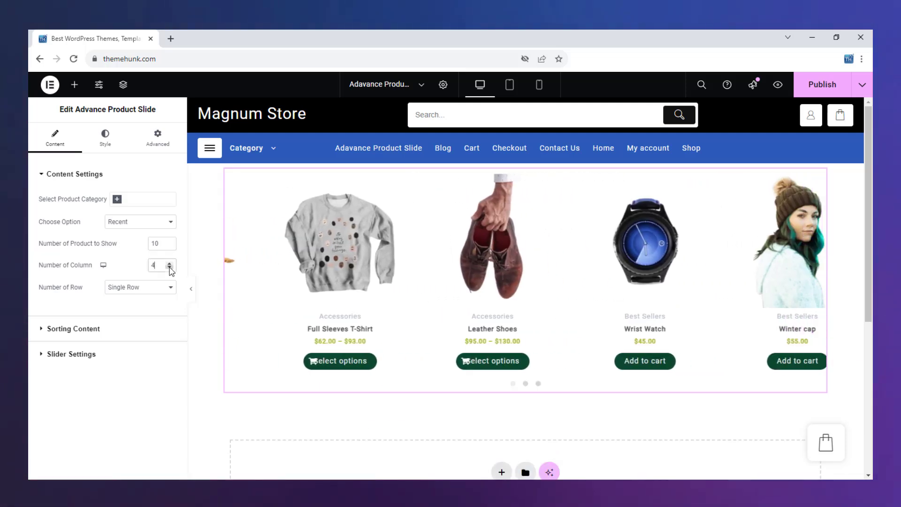
Step: Try the Double Row layout for the product slider, review the products on the page, and return to Single Row
left_click(141, 286)
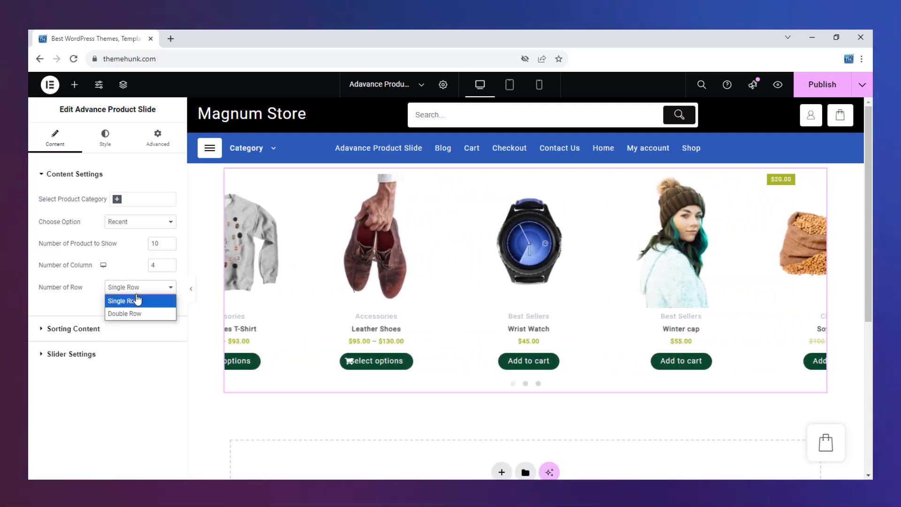
left_click(125, 310)
scroll(463, 291, "down", 5)
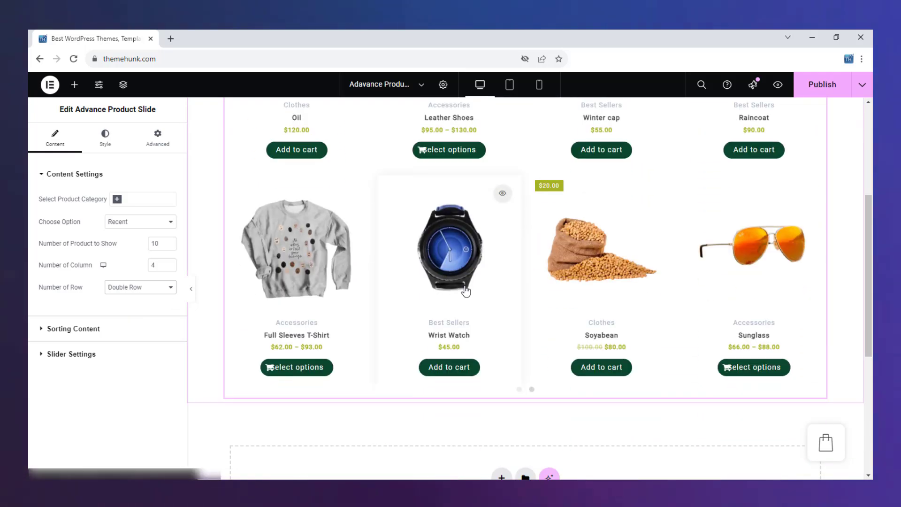
scroll(466, 291, "up", 5)
scroll(465, 291, "down", 3)
scroll(465, 291, "up", 3)
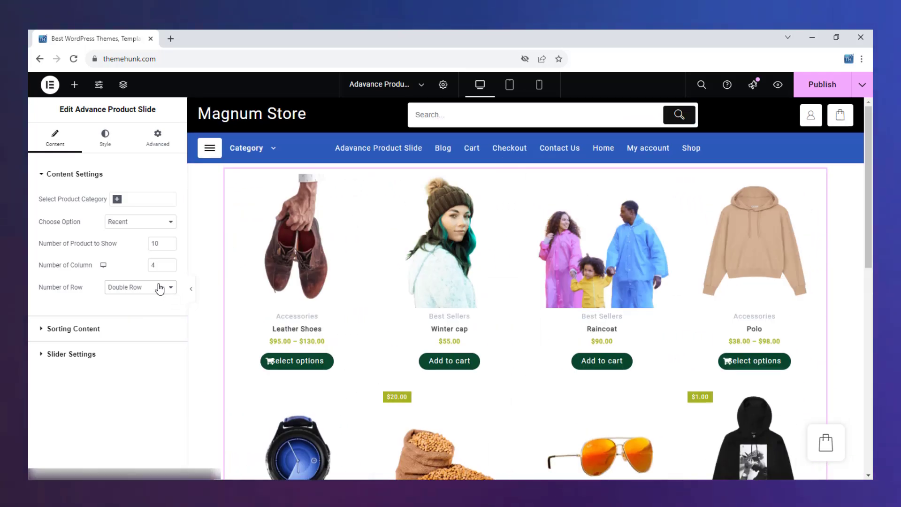
left_click(158, 287)
left_click(146, 299)
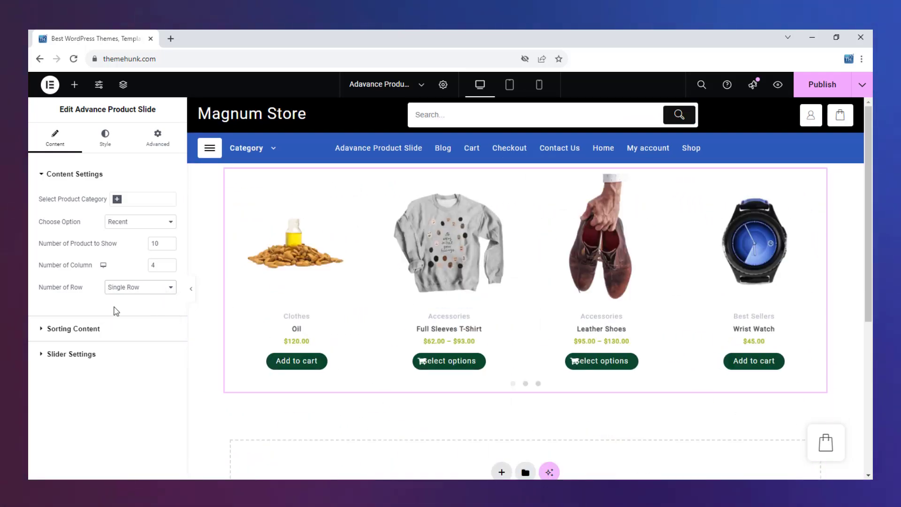
Step: Examine the sortable product elements under Sorting Content and open the Slider Settings
left_click(85, 329)
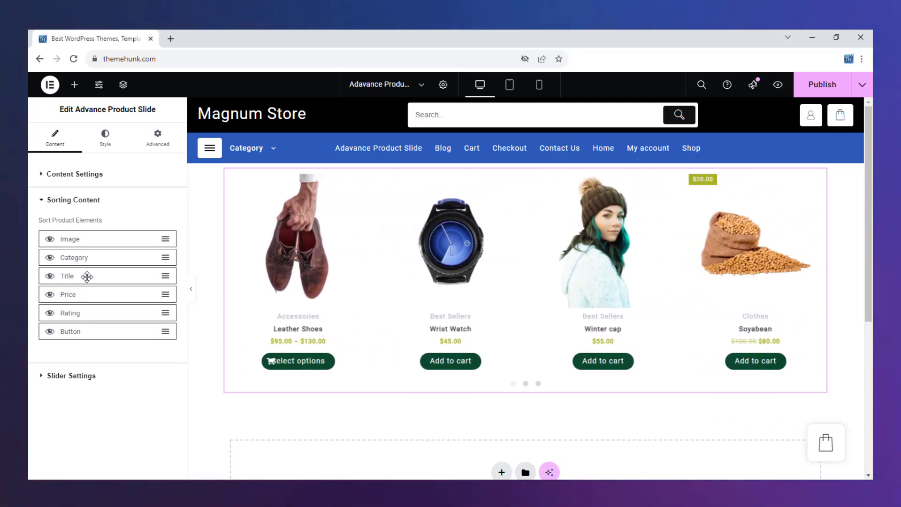
mouse_move(85, 264)
left_mouse_down()
mouse_move(85, 256)
mouse_move(87, 263)
left_mouse_up()
left_click(87, 204)
left_click(80, 230)
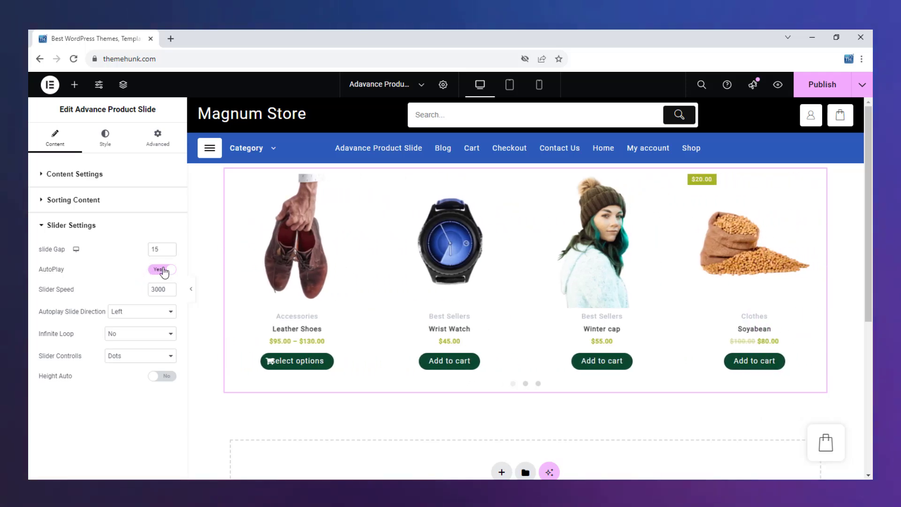
Step: Try the slider with AutoPlay off, browse its slides using the navigation dots, and turn AutoPlay back on
left_click(162, 270)
left_click(525, 383)
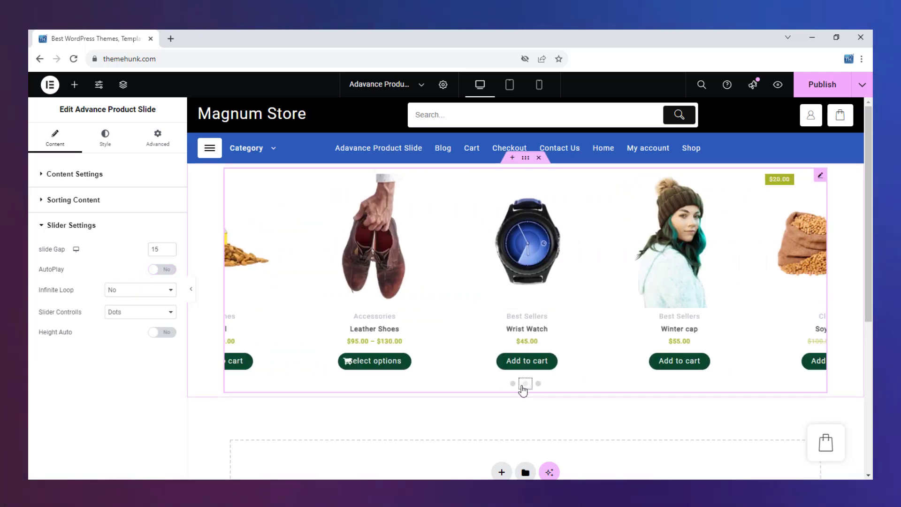
left_click(538, 383)
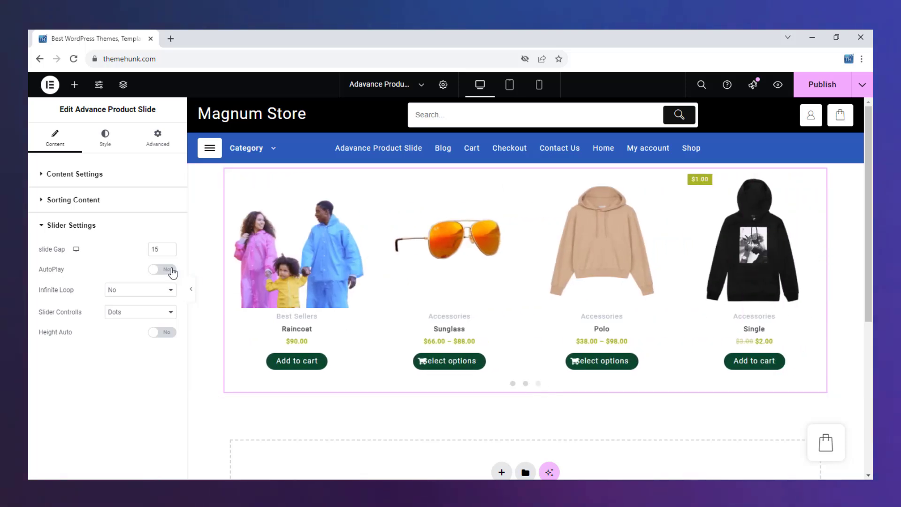
left_click(163, 270)
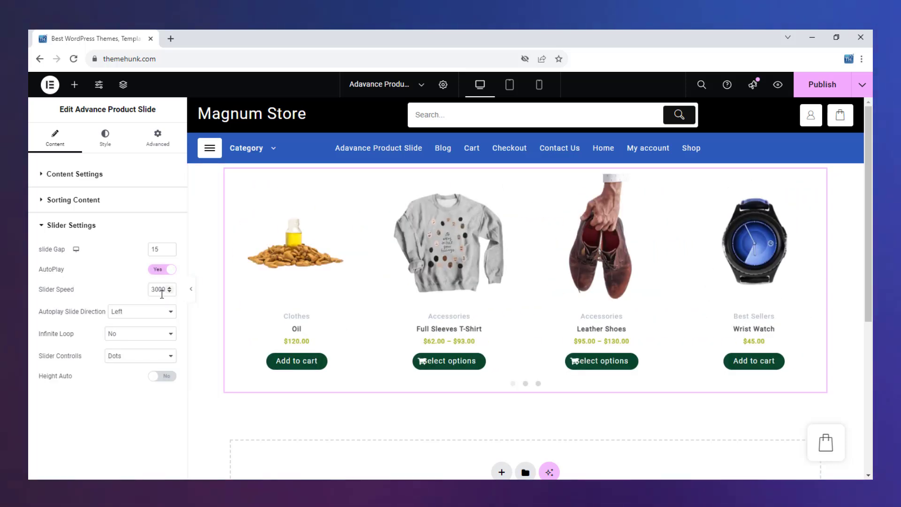
Step: Try a slider speed of 2000 and settle on a speed of 4000
left_click(170, 291)
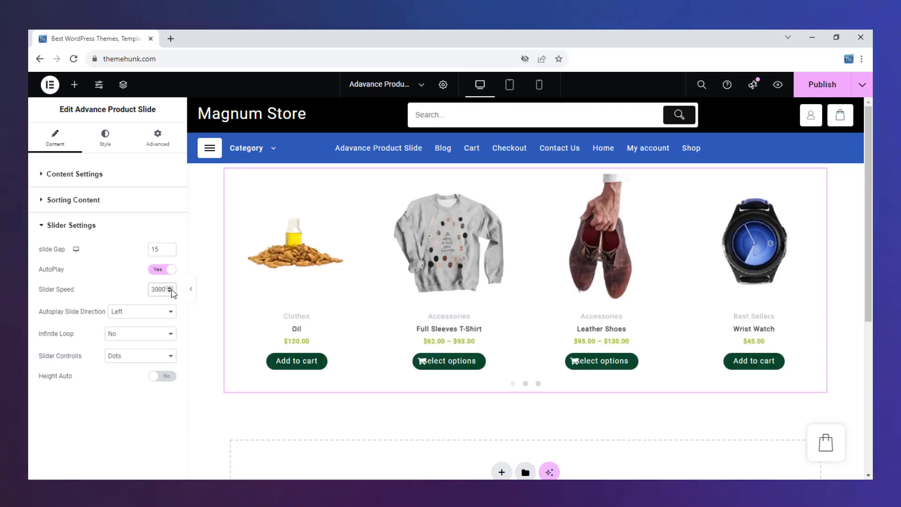
type("2000")
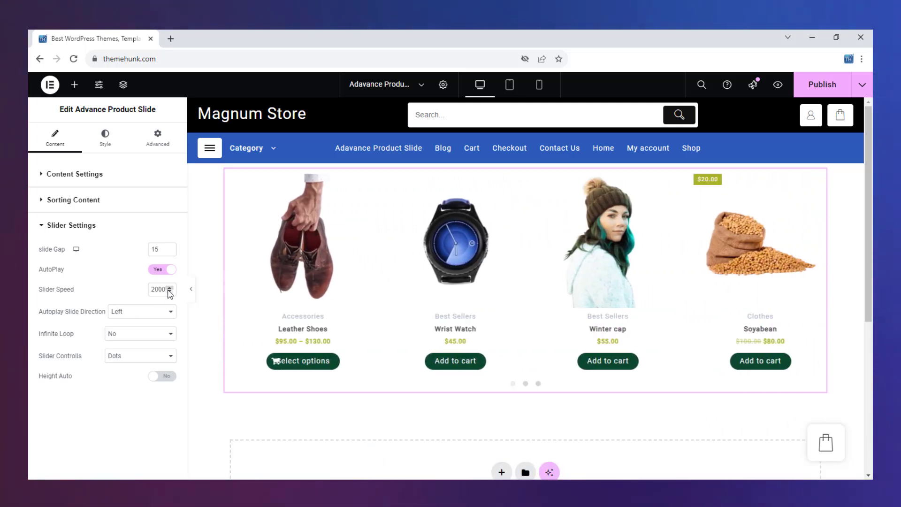
left_click_drag(163, 289, 149, 290)
type("400")
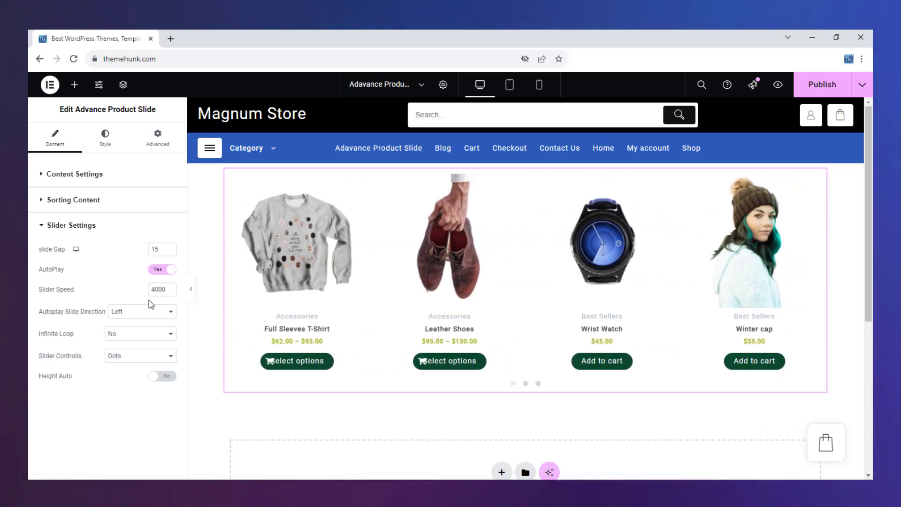
Step: Review the available options for the autoplay slide direction and the infinite loop
left_click(143, 311)
left_click(143, 327)
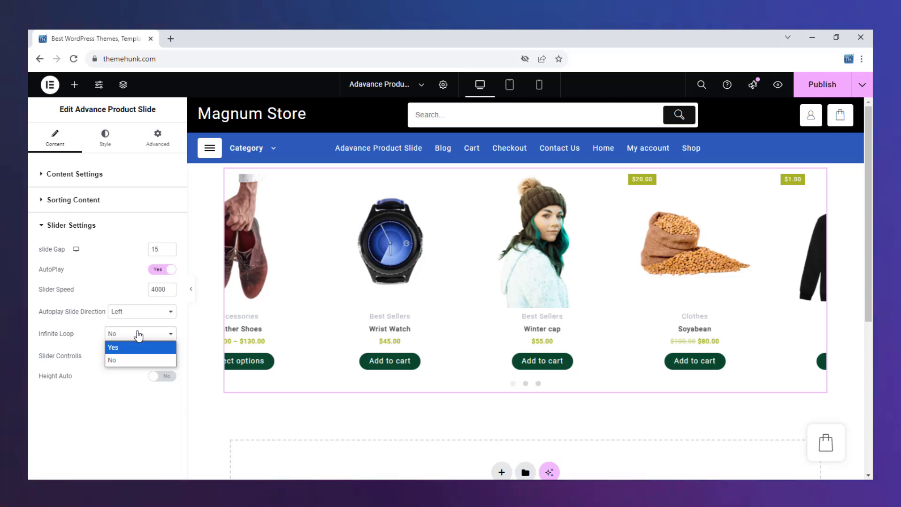
left_click(138, 334)
Step: Set the slider controls to Arrows And Dots and advance the product slides using the forward arrow
left_click(144, 356)
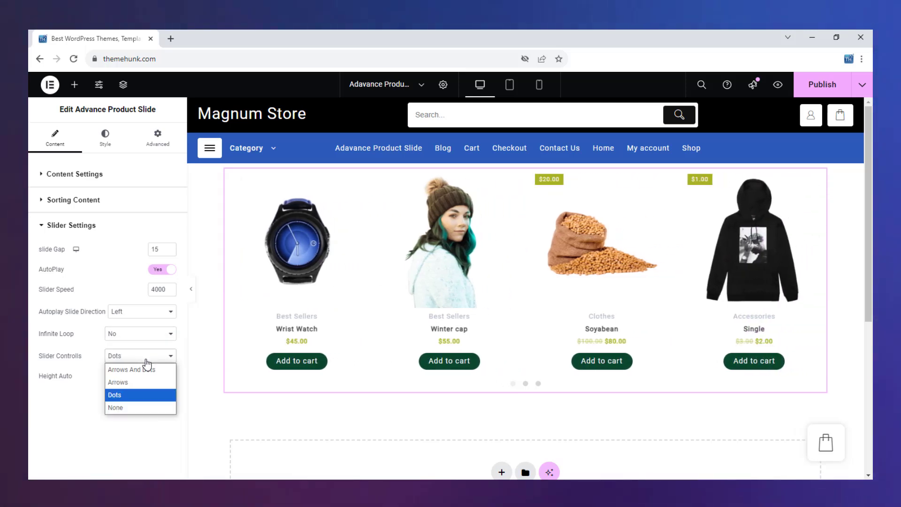
left_click(140, 369)
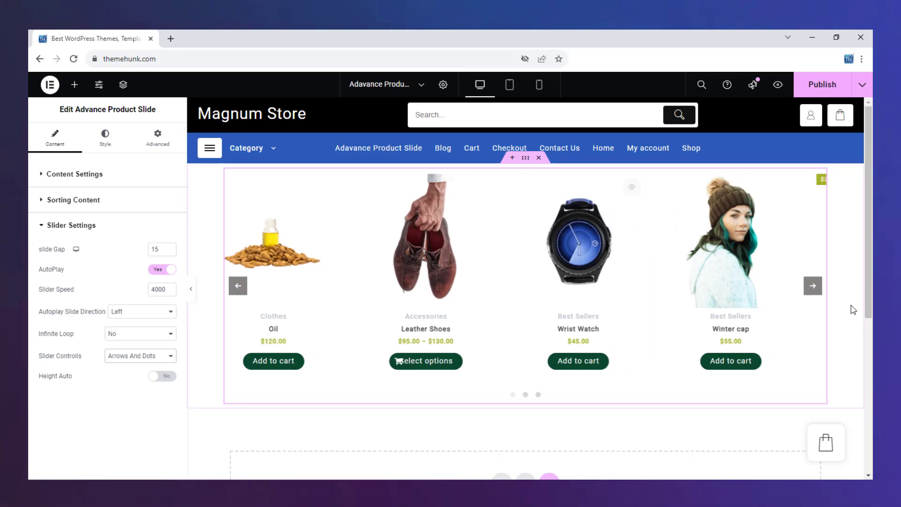
left_click(813, 286)
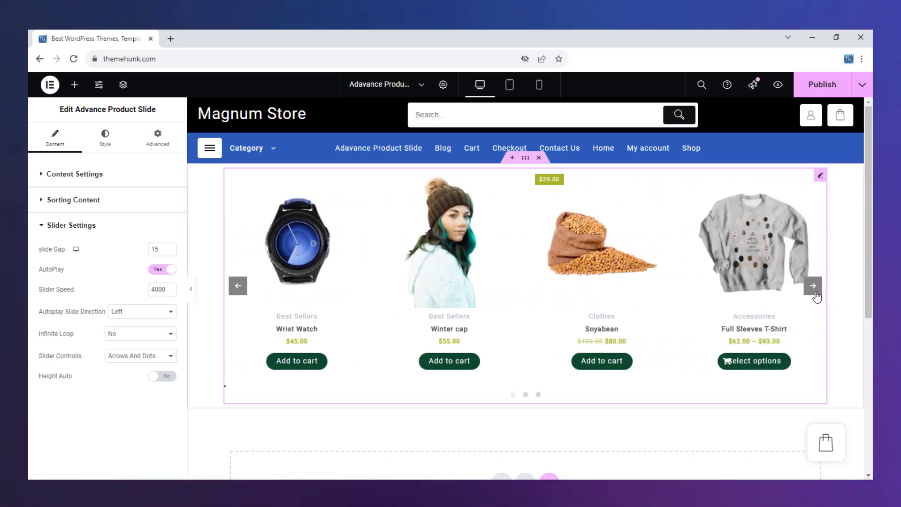
left_click(812, 286)
Step: Try the Height Auto option on the slider, turn it off again, and collapse the Slider Settings
left_click(161, 378)
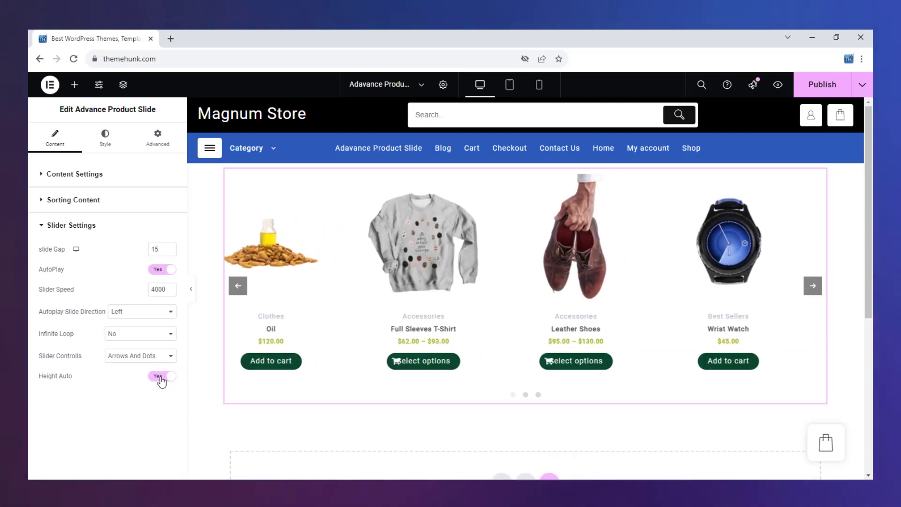
left_click(160, 378)
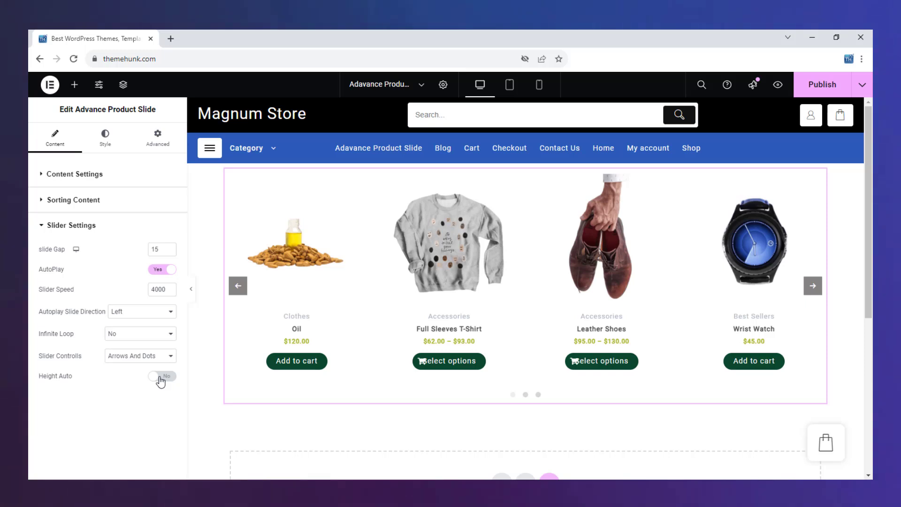
left_click(101, 234)
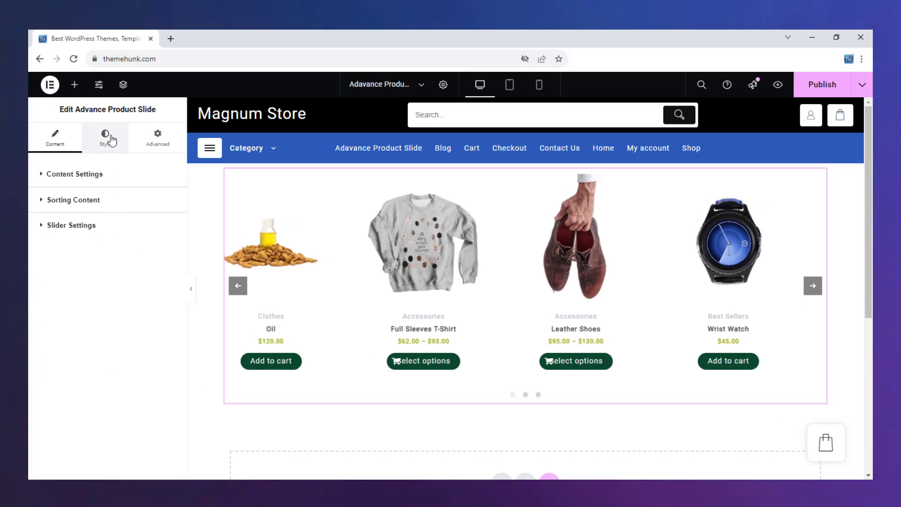
Step: Examine the Product Style options for padding, backgrounds, box shadow and border
left_click(105, 137)
left_click(93, 174)
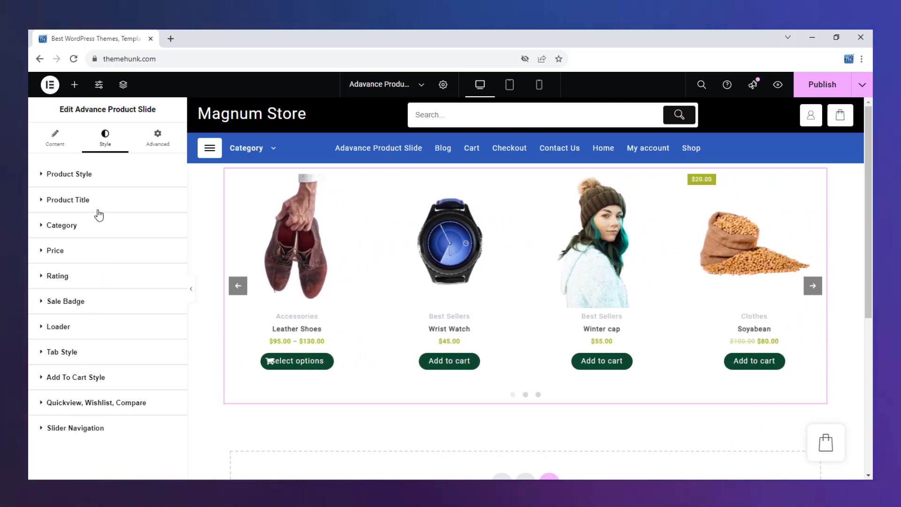
left_click(101, 177)
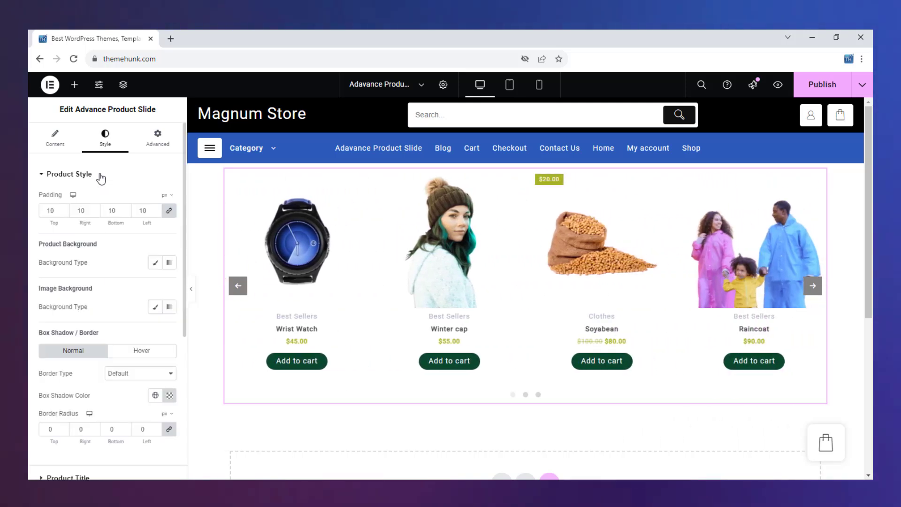
left_click(100, 177)
Step: Set the product title color to dark red, #5E0000, and collapse the Product Title section
left_click(96, 197)
left_click(171, 224)
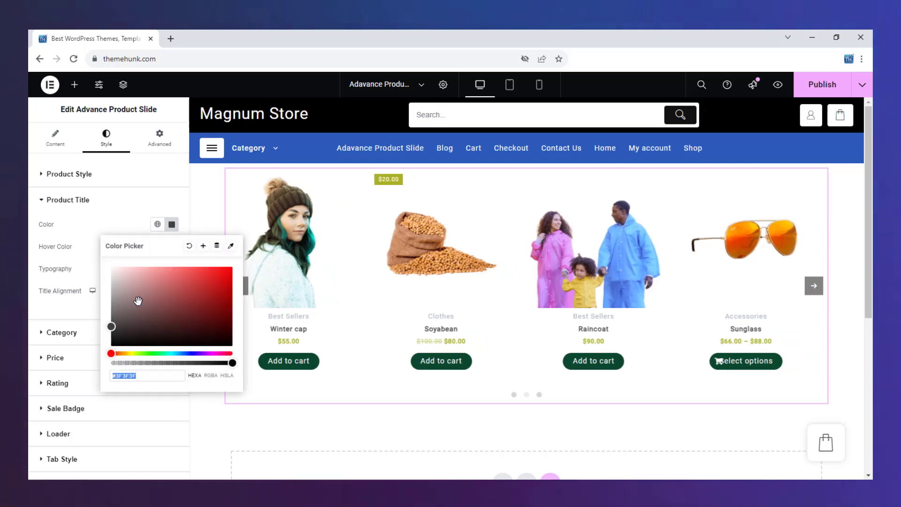
left_click_drag(161, 318, 234, 316)
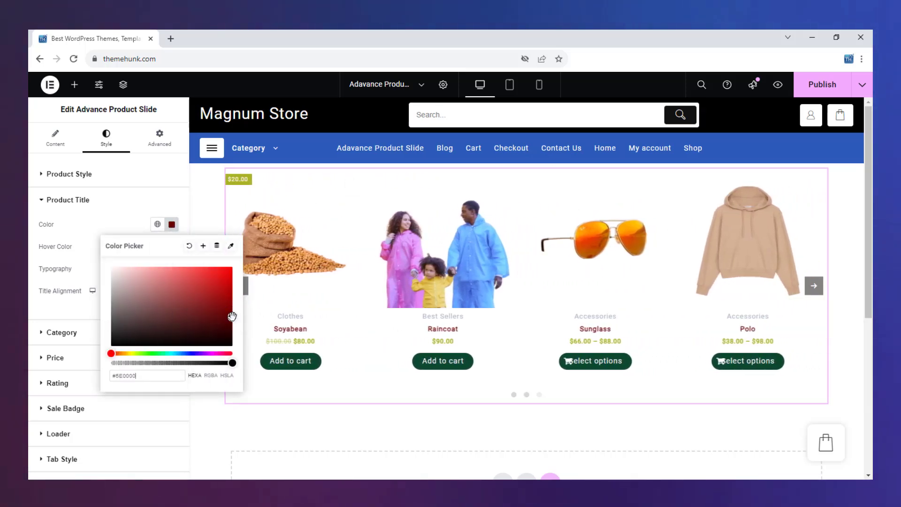
left_click(92, 203)
left_click(92, 202)
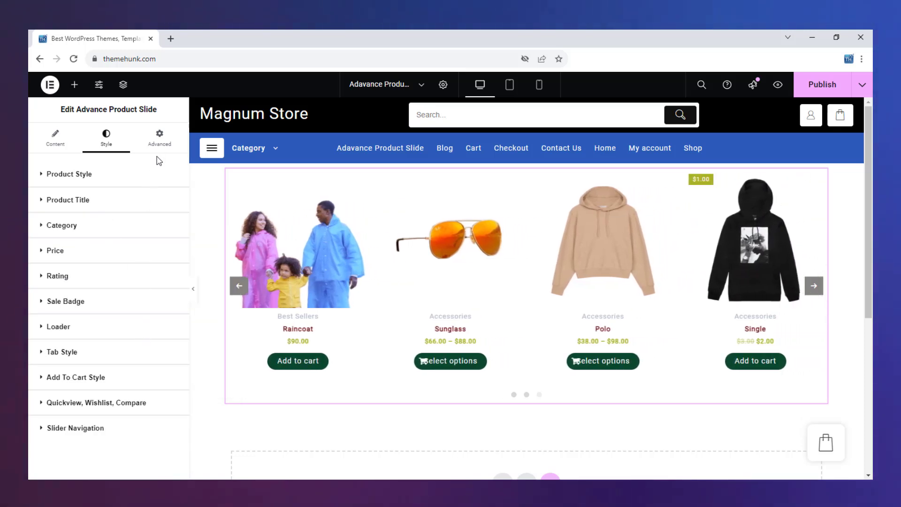
Step: Open the Advanced settings of the product slider
left_click(160, 140)
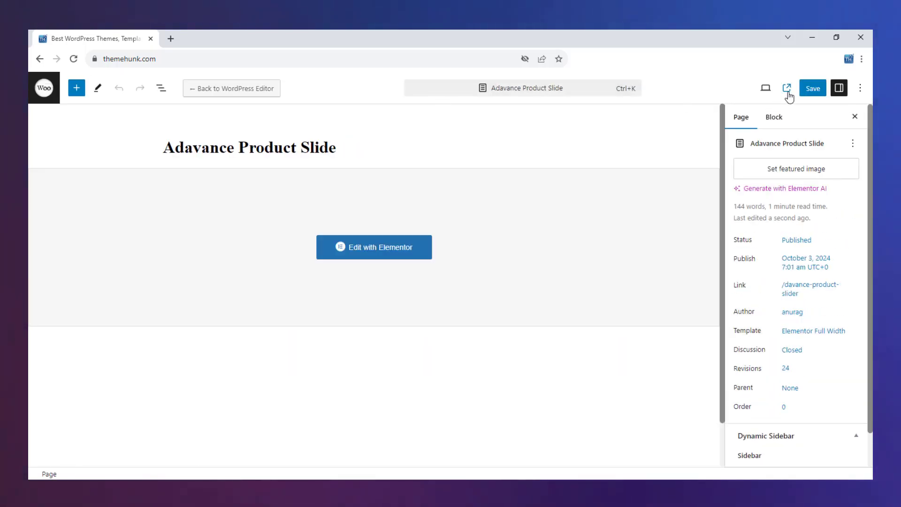
Step: View the published Adavance Product Slide page and browse its product slider forward using the arrow and pagination dots
left_click(786, 91)
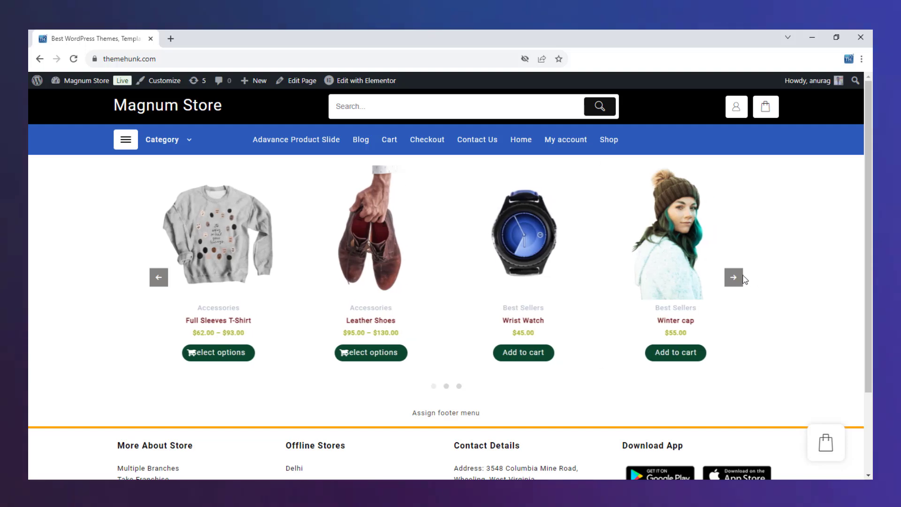
left_click(739, 278)
left_click(740, 278)
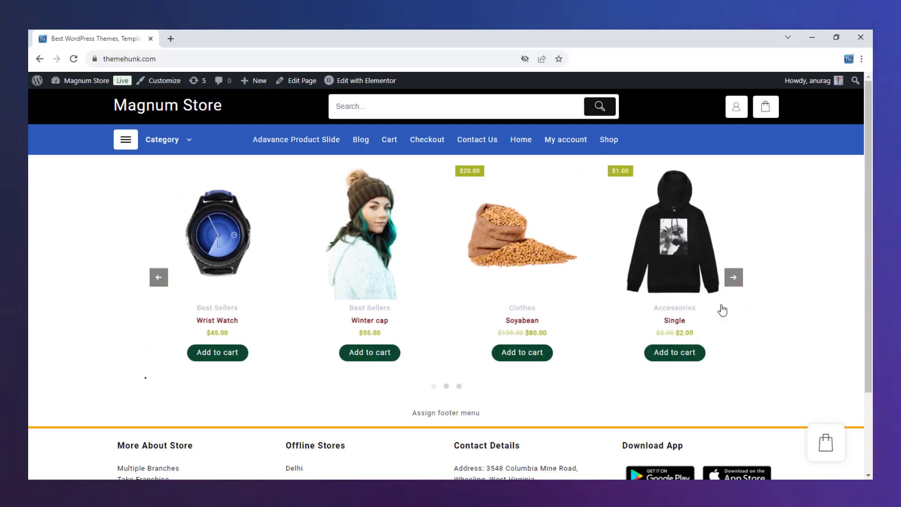
left_click(459, 385)
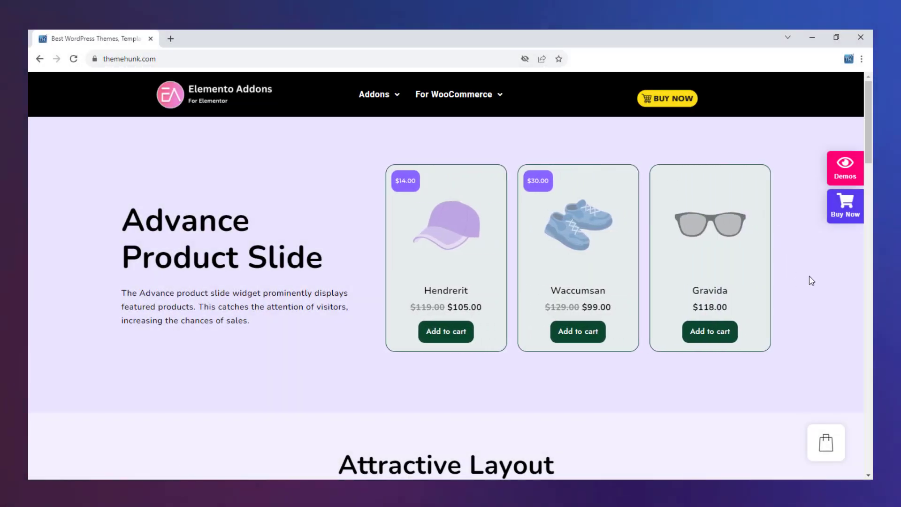
Step: Examine the Advance Product Slide demo page, switching the product filter to Bags and Headphones and reviewing the Unlimited Customization and Grid Layout sections
scroll(811, 281, "down", 9)
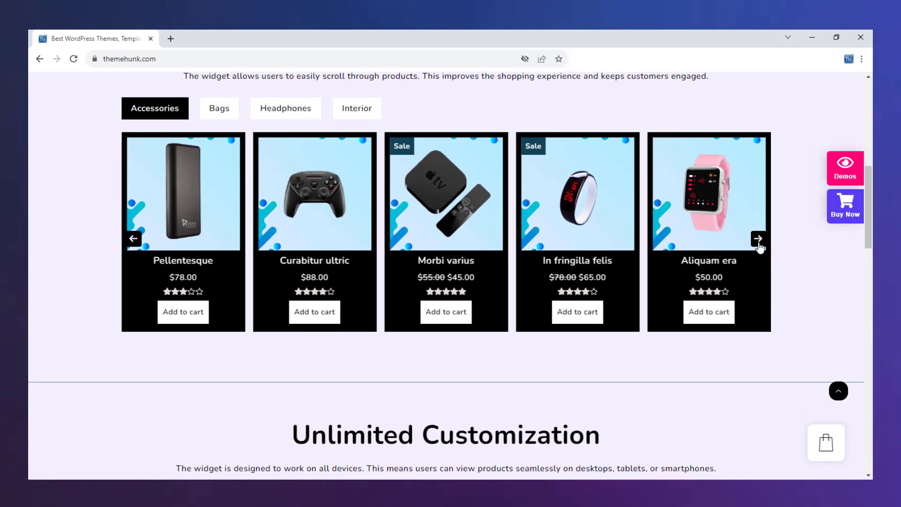
left_click(230, 110)
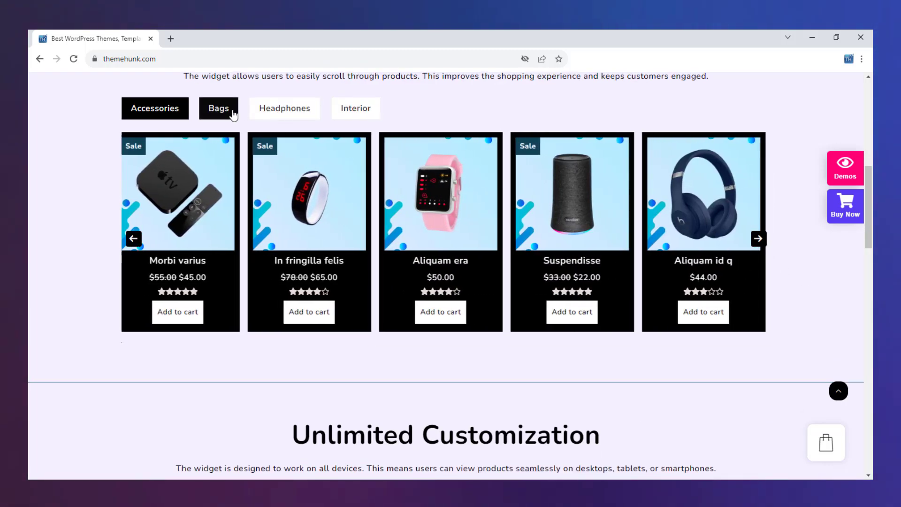
left_click(293, 110)
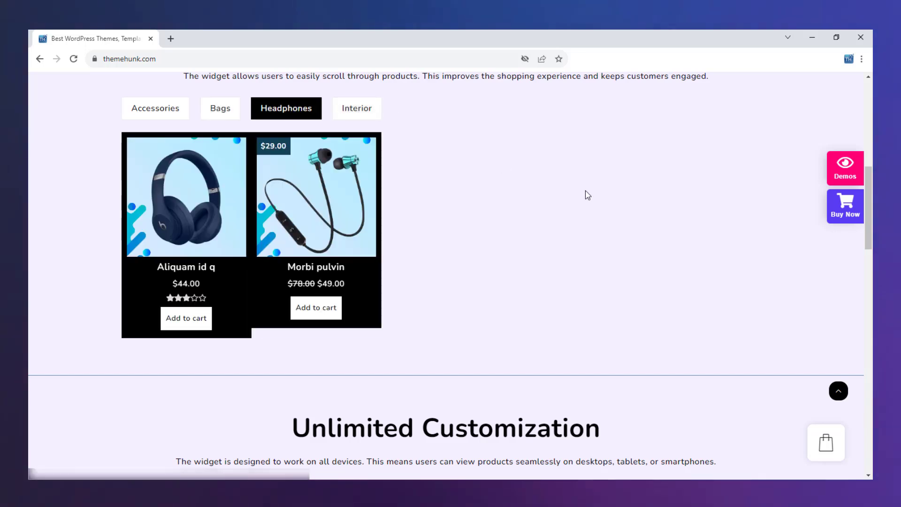
scroll(619, 205, "down", 5)
scroll(619, 205, "down", 2)
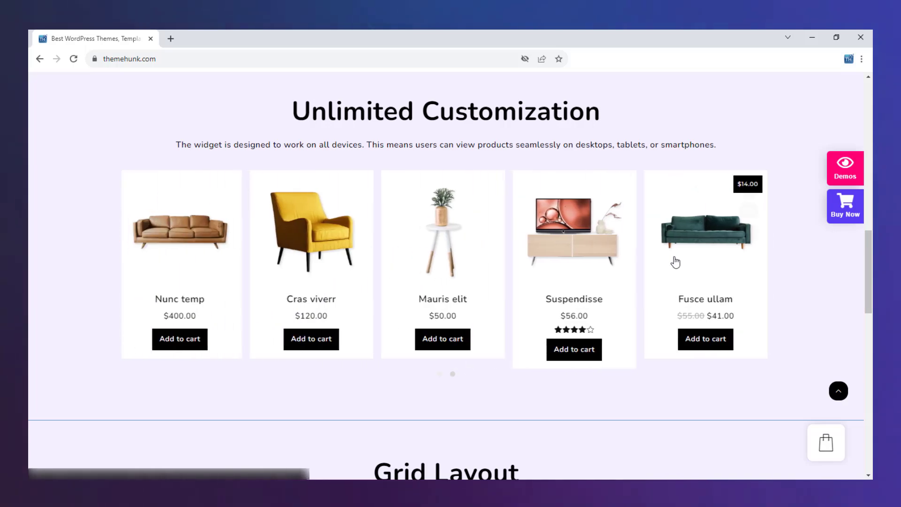
scroll(616, 253, "down", 5)
scroll(616, 254, "down", 3)
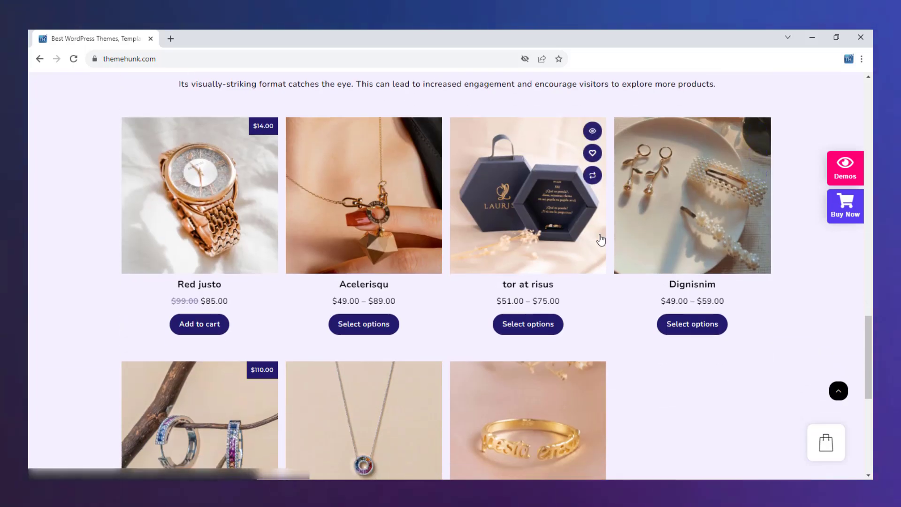
scroll(785, 262, "down", 4)
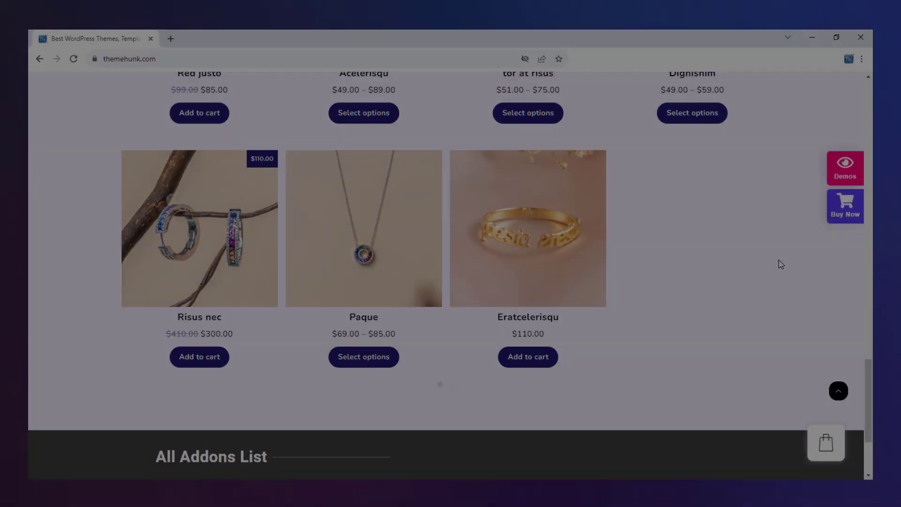